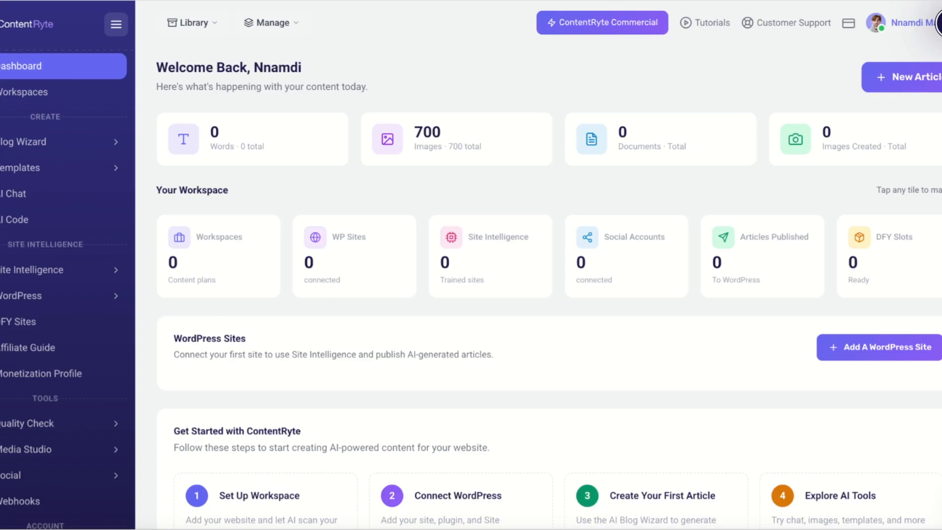
- Start adding a WordPress site in ContentRyte, switch to TasteWP and set up a new free test site
{"action": "left_click", "coordinate": [884, 344]}
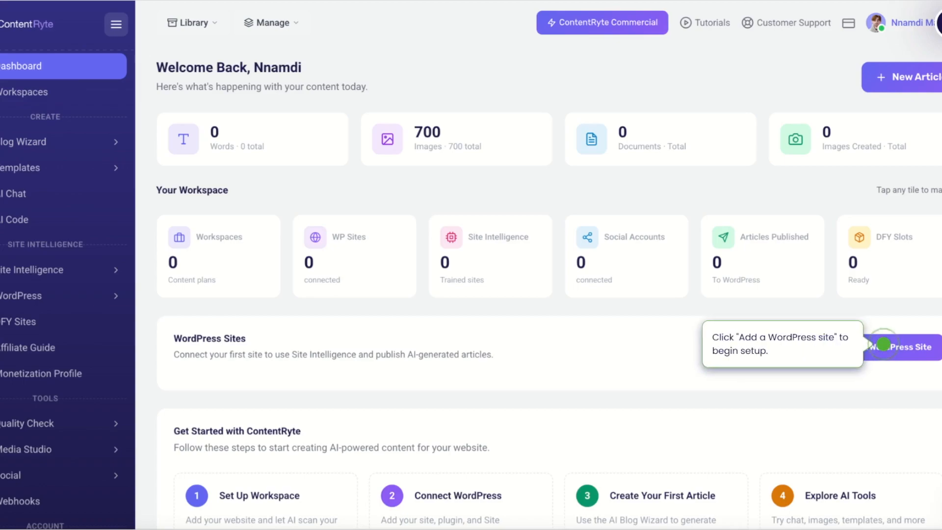
{"action": "left_click", "coordinate": [884, 344]}
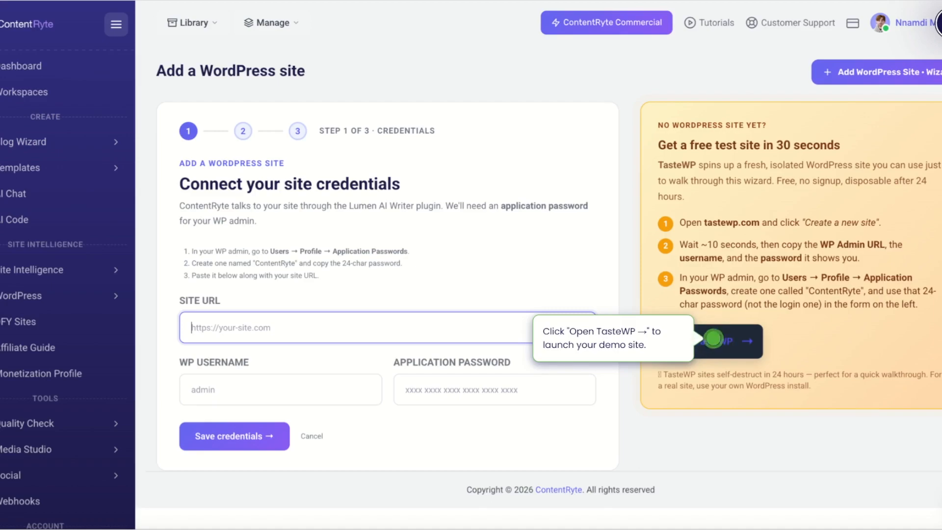
{"action": "left_click", "coordinate": [713, 339]}
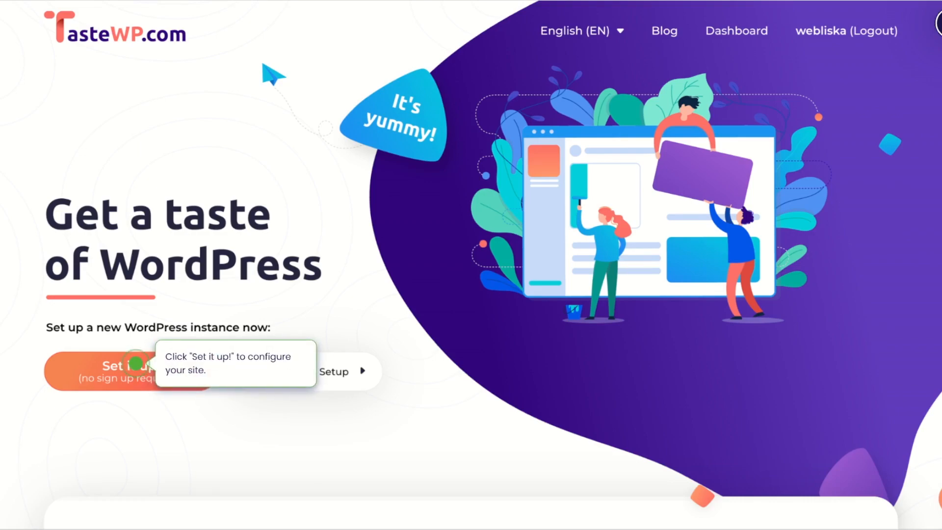
{"action": "left_click", "coordinate": [136, 364]}
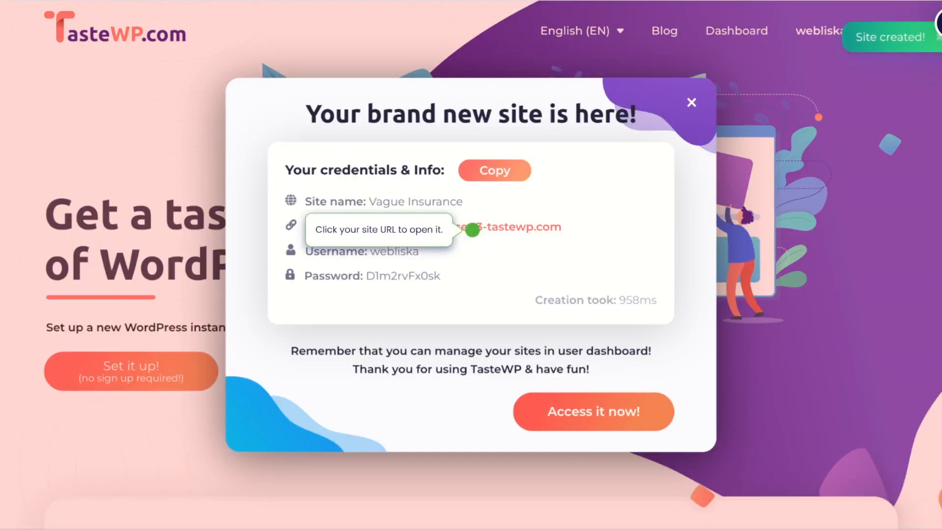
- Open the new test site's WordPress admin and dismiss the expiry intro and the welcome banner
{"action": "left_click", "coordinate": [472, 227]}
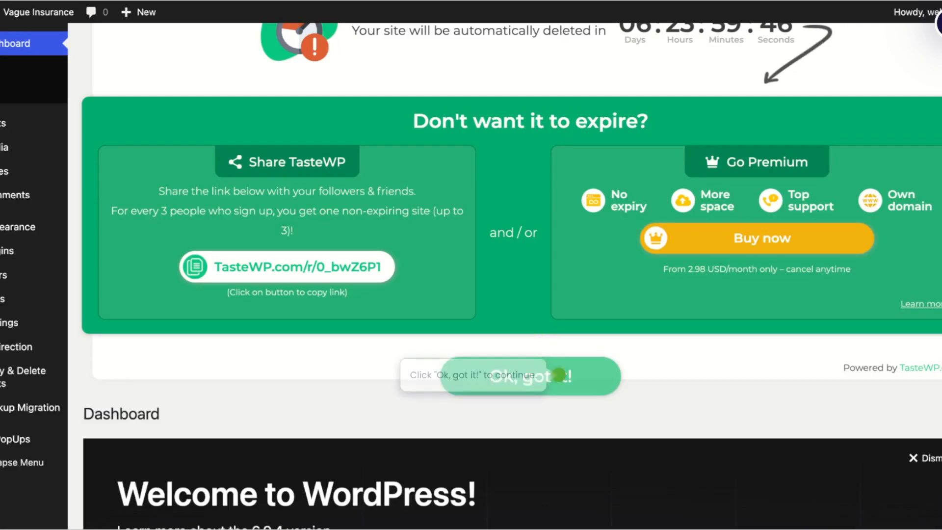
{"action": "left_click", "coordinate": [558, 375]}
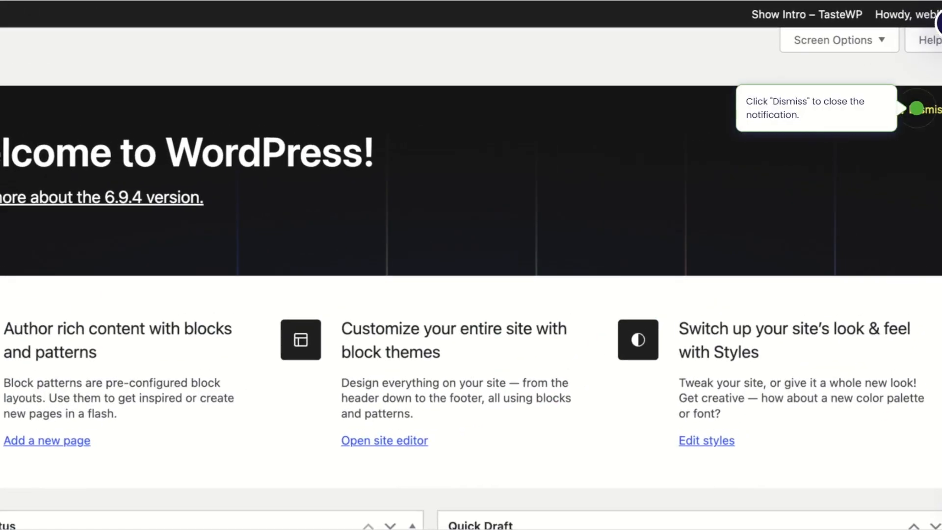
{"action": "left_click", "coordinate": [917, 108]}
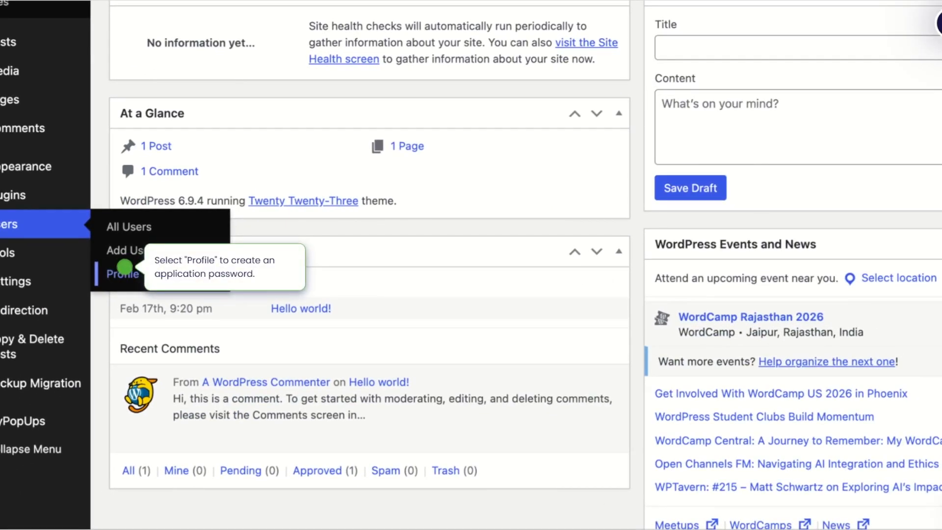
- In the WordPress user profile, generate an application password named ContentRyte and copy it
{"action": "left_click", "coordinate": [125, 266]}
{"action": "left_click", "coordinate": [125, 267]}
{"action": "left_click", "coordinate": [125, 267]}
{"action": "left_click", "coordinate": [125, 266]}
{"action": "left_click", "coordinate": [123, 273]}
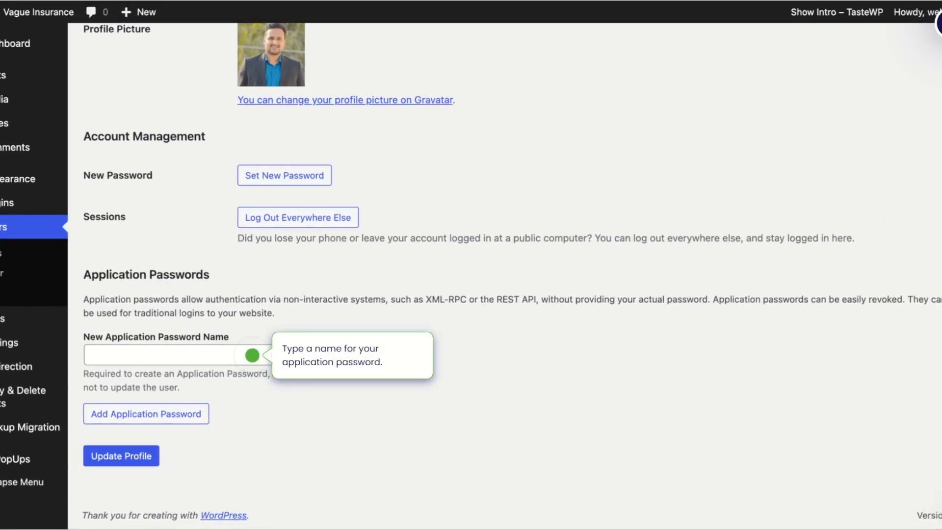
{"action": "left_click", "coordinate": [252, 355]}
{"action": "type", "text": "ContentRyte"}
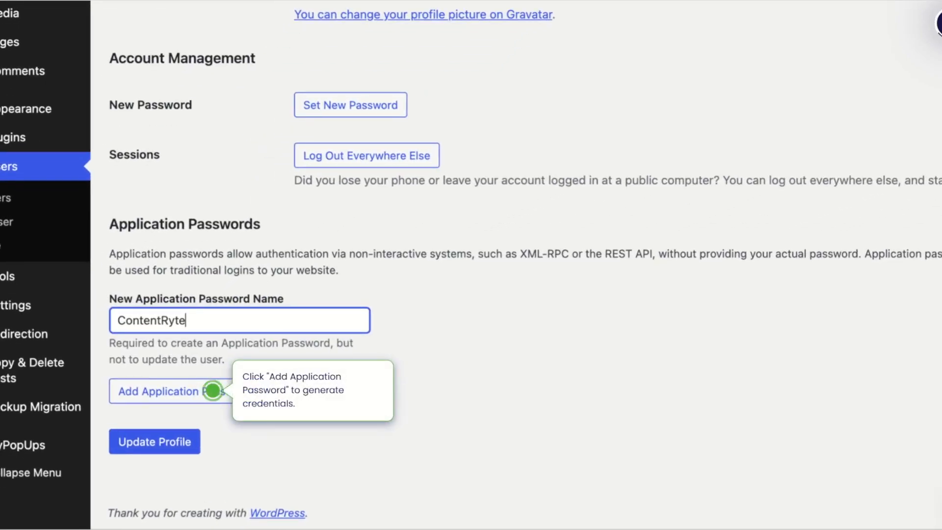
{"action": "left_click", "coordinate": [213, 391]}
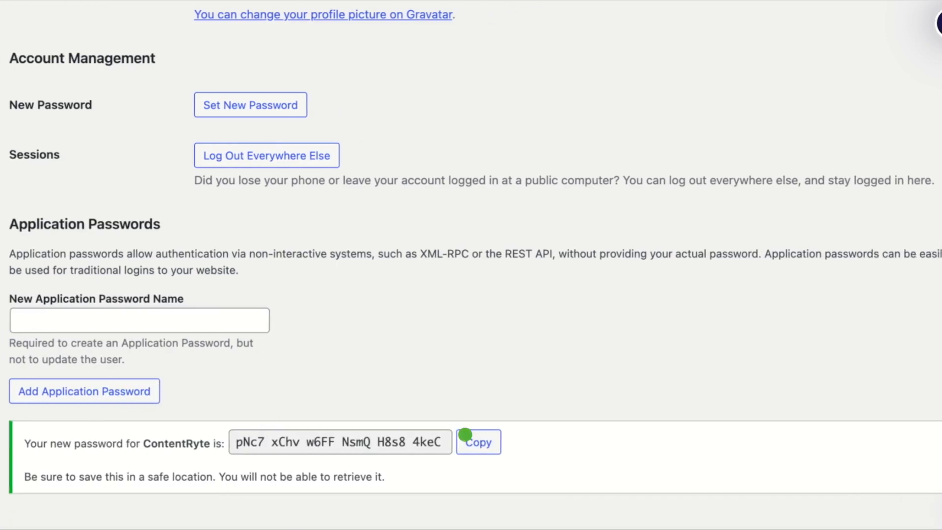
{"action": "left_click", "coordinate": [471, 435]}
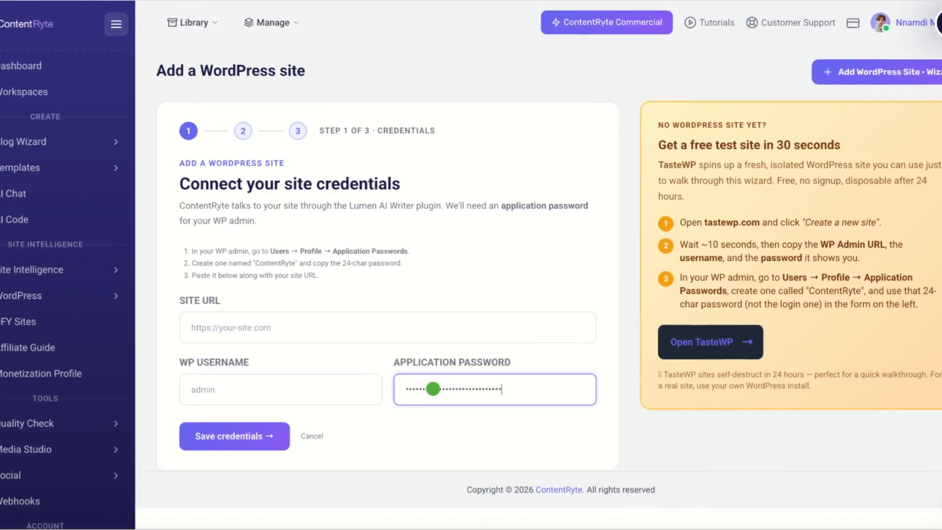
{"action": "left_click", "coordinate": [433, 388]}
{"action": "key", "text": "ctrl+v"}
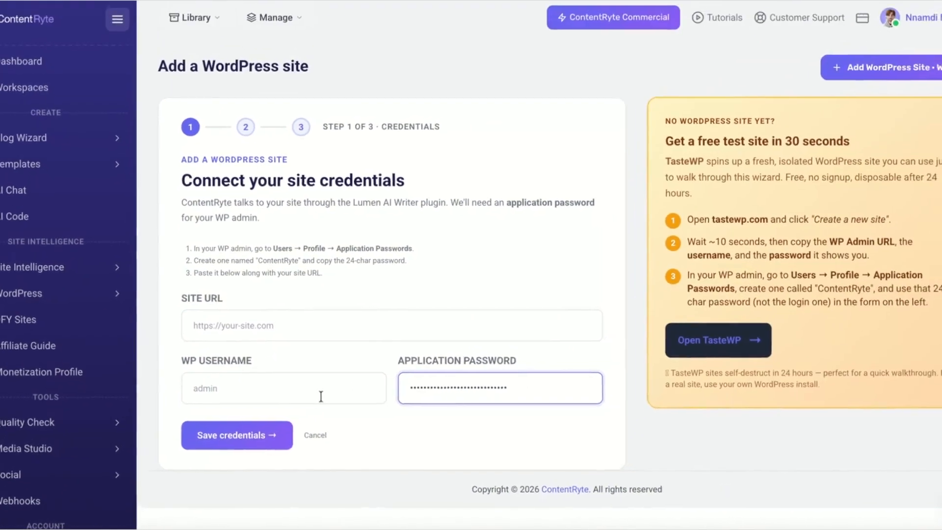
{"action": "left_click", "coordinate": [390, 372]}
{"action": "type", "text": "webliska"}
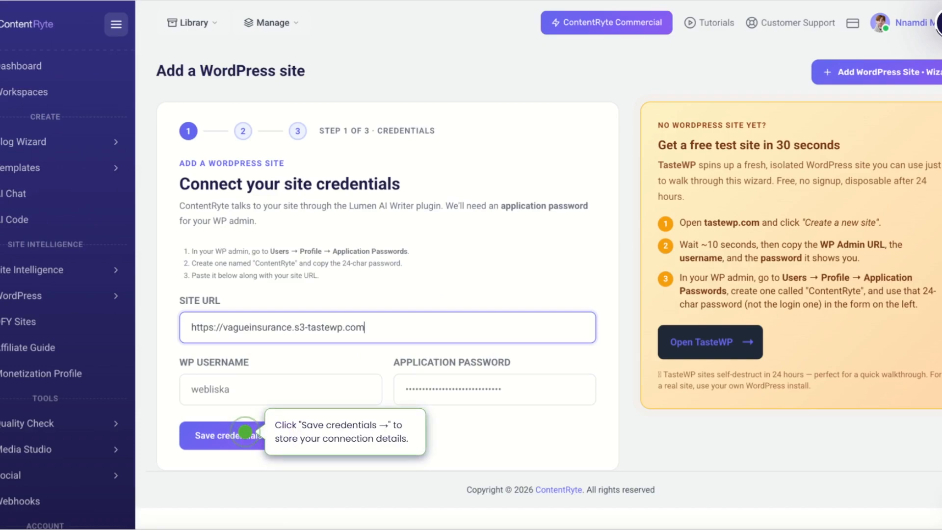
{"action": "left_click", "coordinate": [245, 432]}
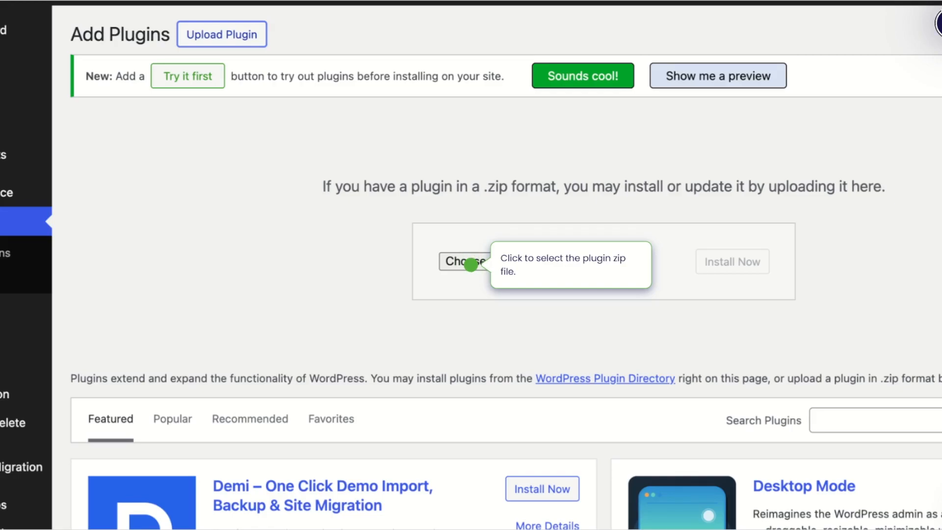
- Upload lumen-ai-writer-free-1.1.4.zip as a plugin on the WordPress site, install it and activate it
{"action": "left_click", "coordinate": [471, 265]}
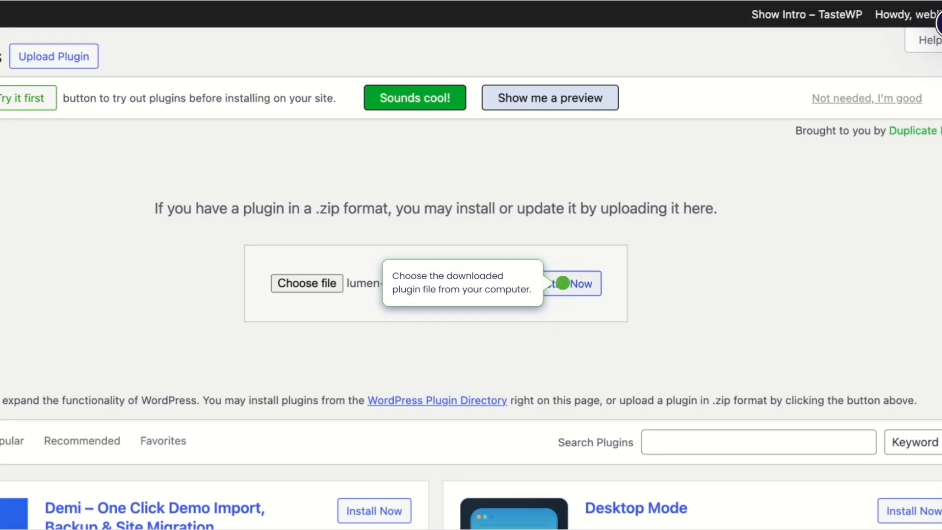
{"action": "left_click", "coordinate": [563, 284]}
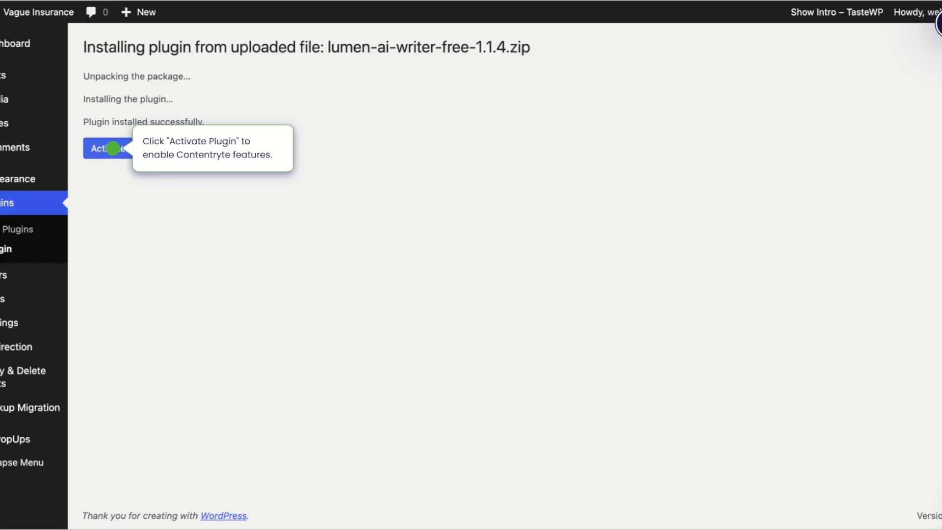
{"action": "left_click", "coordinate": [113, 148]}
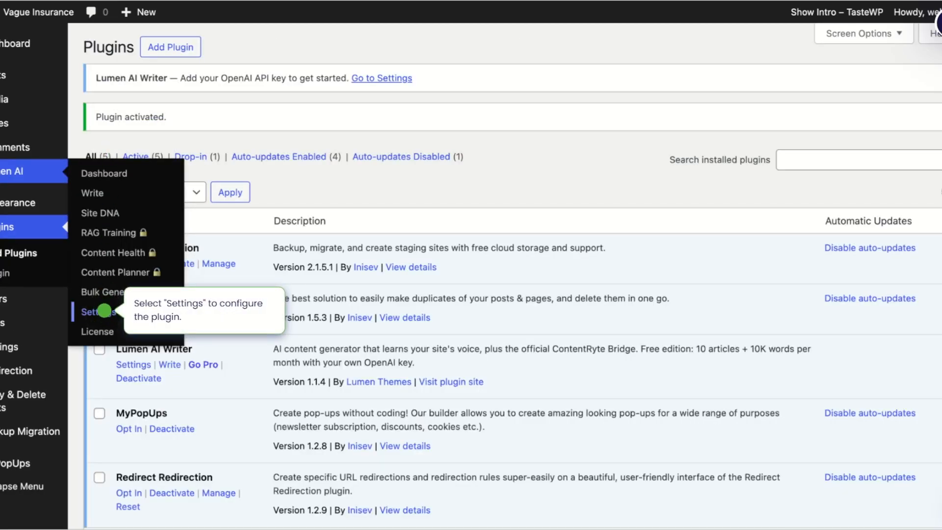
- Enable and save the Contentryte Bridge in the Lumen AI settings, and connect the site in ContentRyte using the bridge token
{"action": "left_click", "coordinate": [105, 310]}
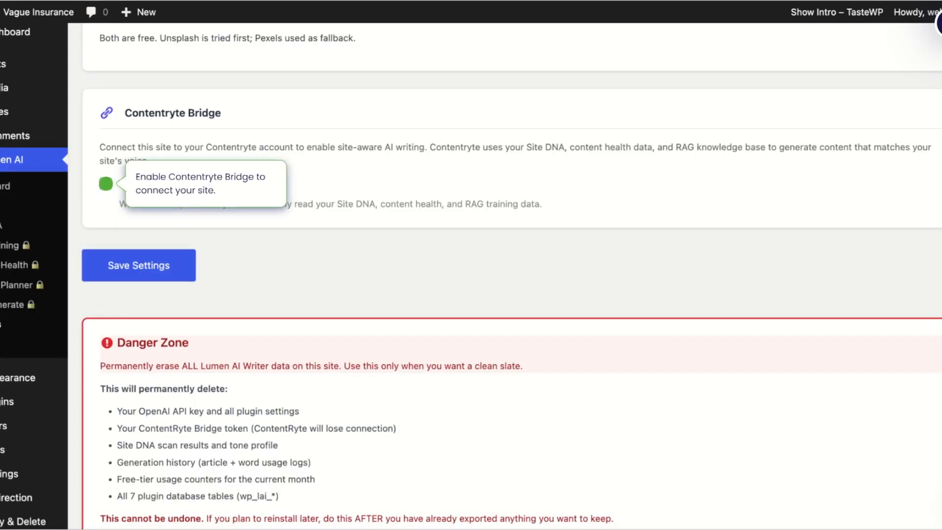
{"action": "left_click", "coordinate": [105, 184]}
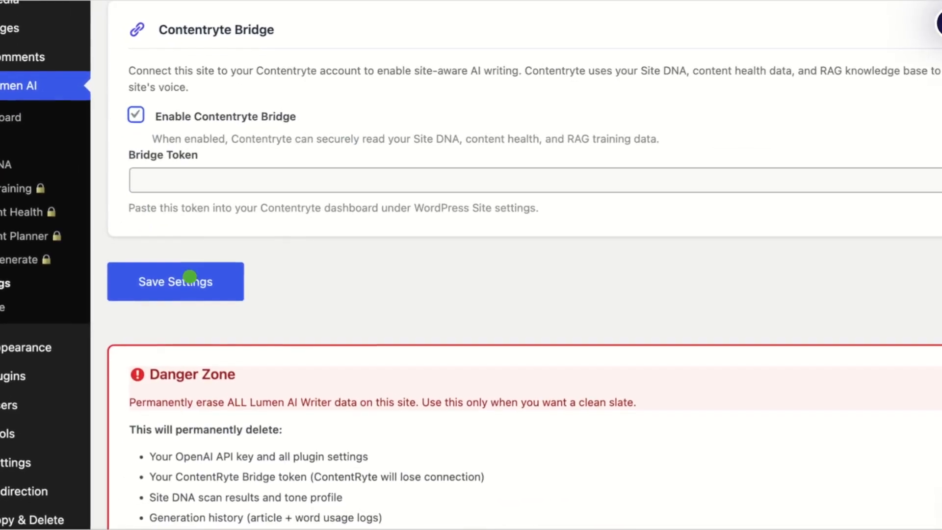
{"action": "left_click", "coordinate": [191, 280]}
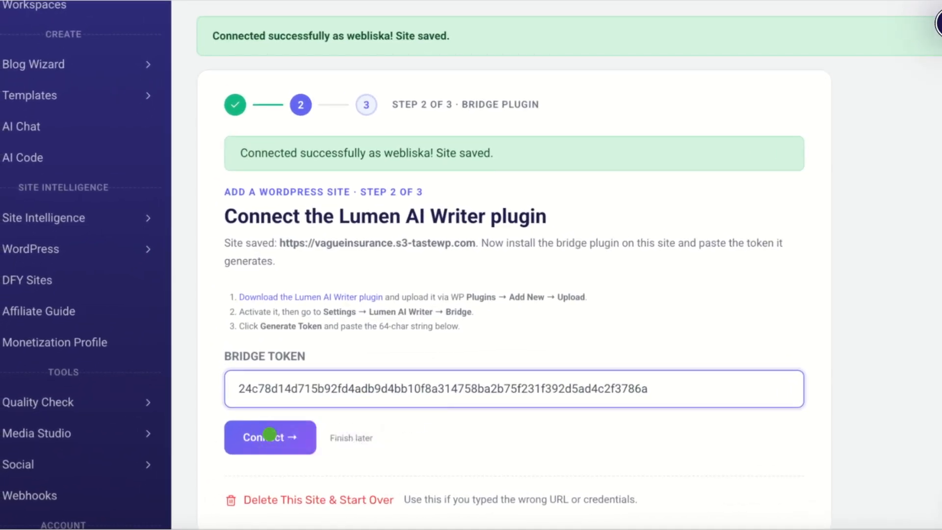
{"action": "left_click", "coordinate": [270, 434]}
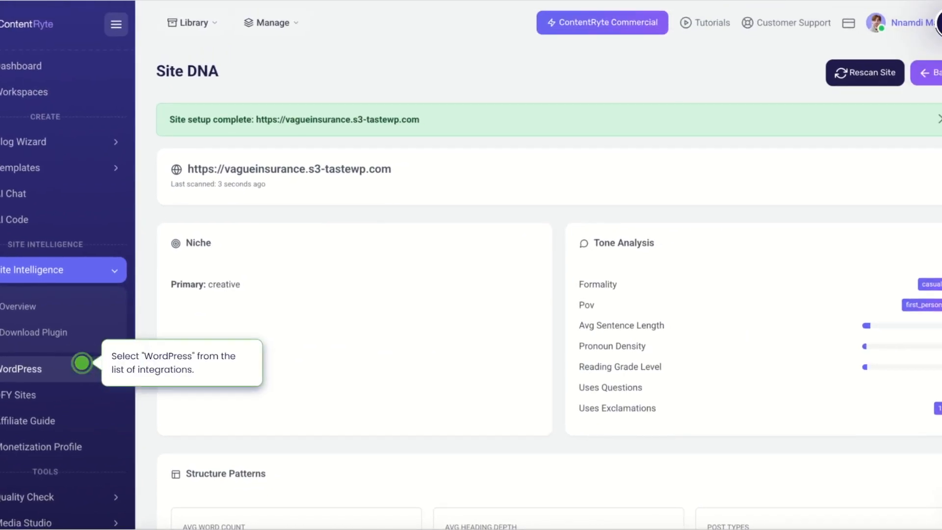
- Open ContentRyte's WordPress settings and check the connection status of the added site
{"action": "left_click", "coordinate": [82, 363]}
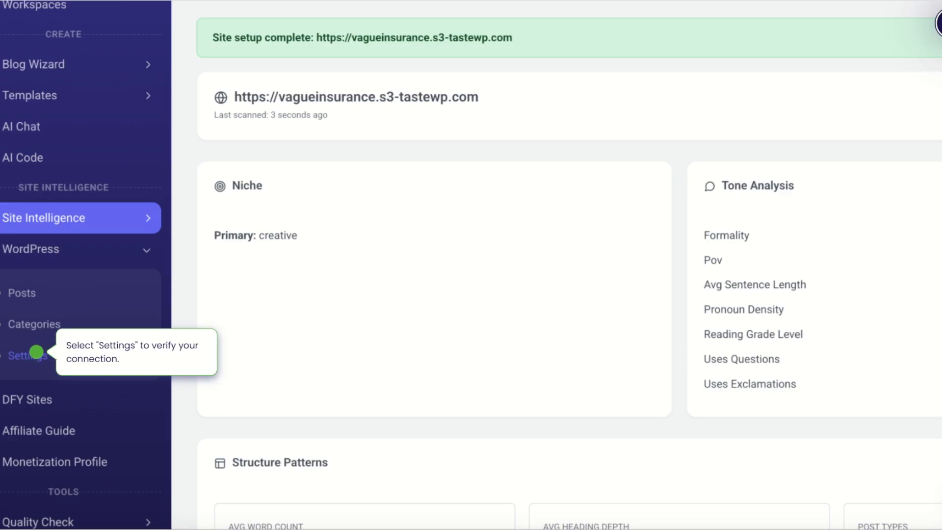
{"action": "left_click", "coordinate": [37, 352]}
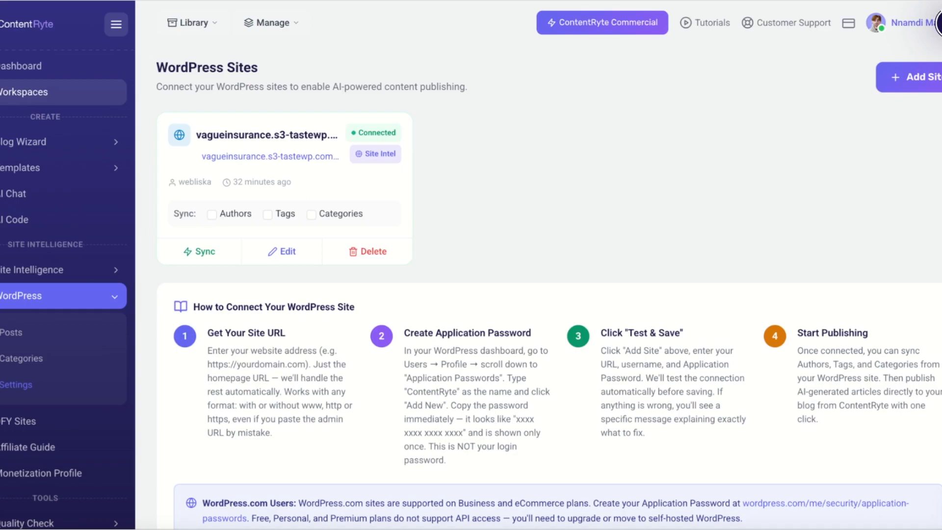
{"action": "scroll", "coordinate": [63, 266], "scroll_direction": "down", "scroll_amount": 5}
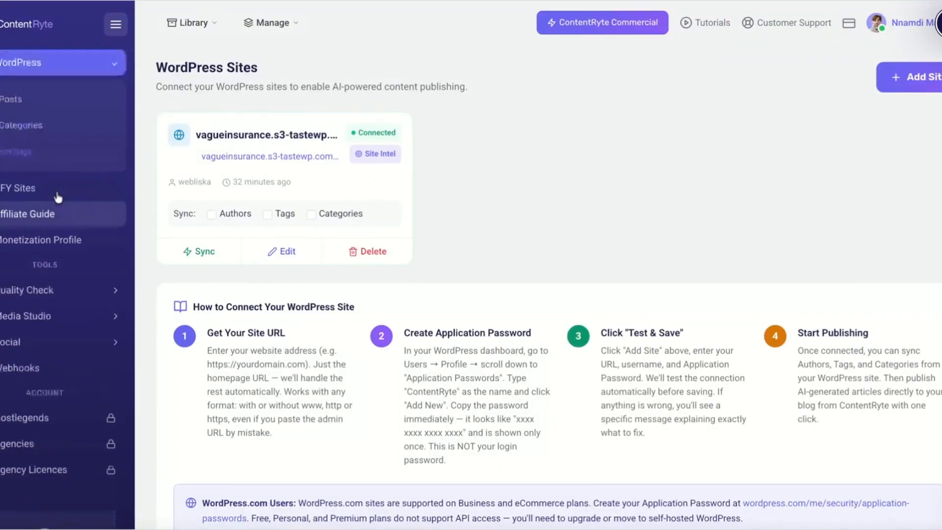
{"action": "scroll", "coordinate": [57, 196], "scroll_direction": "up", "scroll_amount": 5}
{"action": "left_click", "coordinate": [46, 92]}
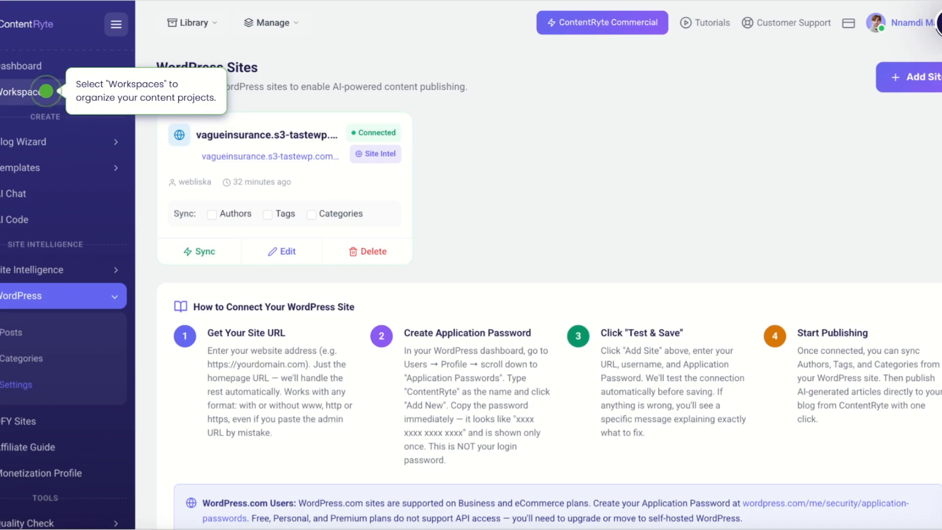
{"action": "left_click", "coordinate": [47, 92]}
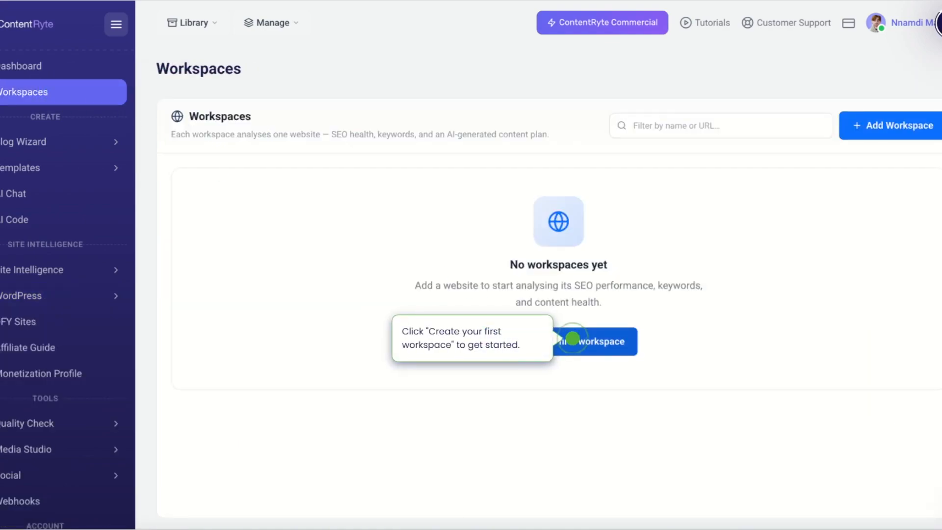
{"action": "left_click", "coordinate": [572, 338]}
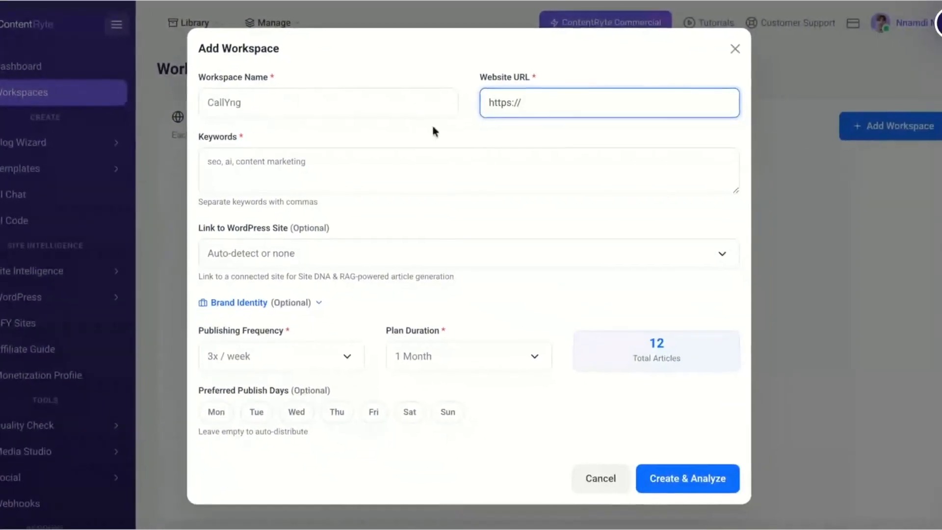
{"action": "type", "text": "callyng.com"}
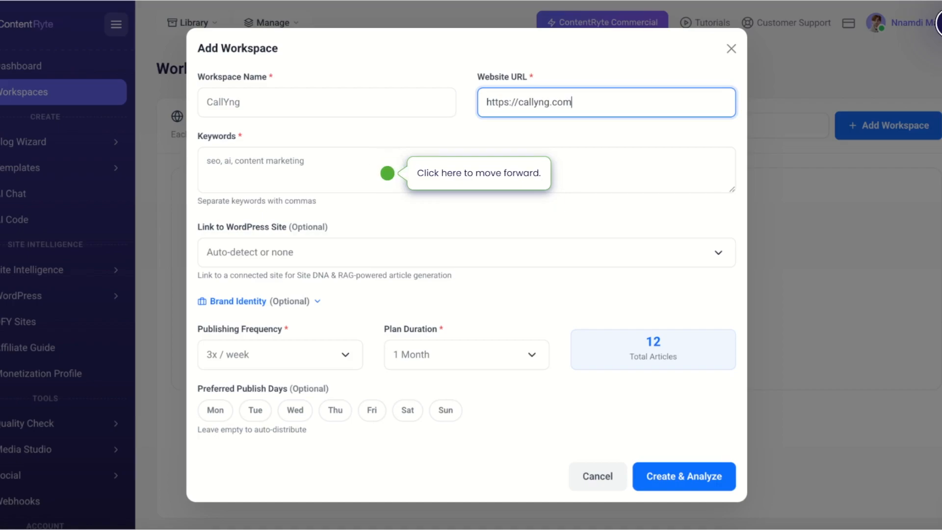
- Set the workspace keywords to "ai voice calling, voice agents, ai calling agents"
{"action": "left_click", "coordinate": [387, 173]}
{"action": "type", "text": "ai voice calling,"}
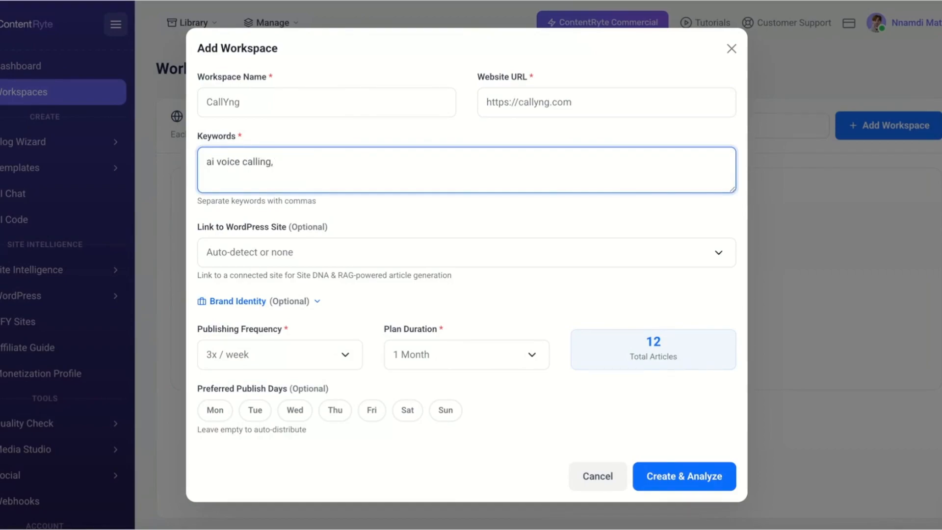
{"action": "type", "text": " voice agents, ai calling a"}
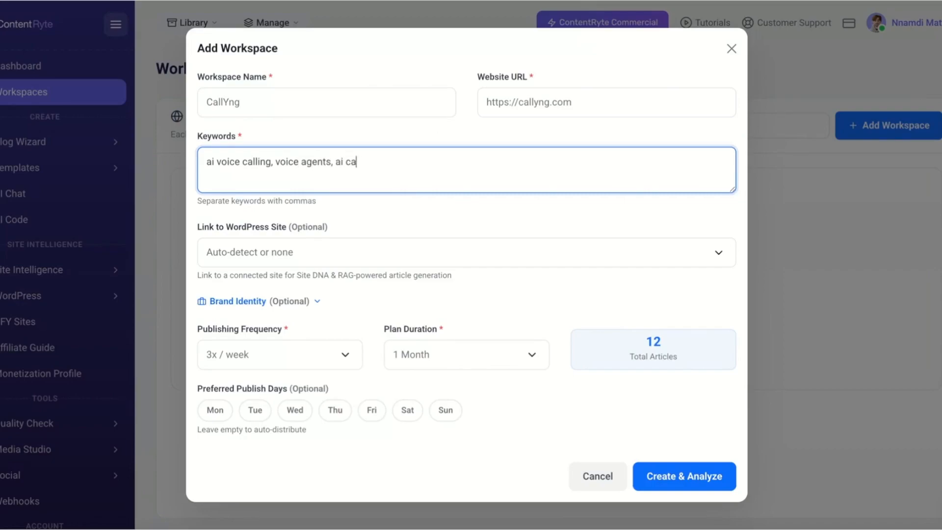
{"action": "type", "text": "gents"}
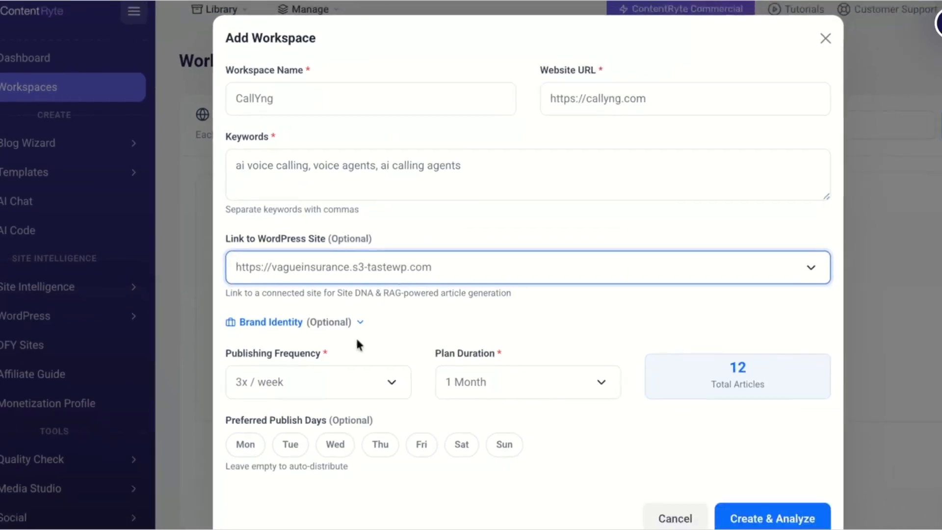
{"action": "left_click", "coordinate": [373, 335]}
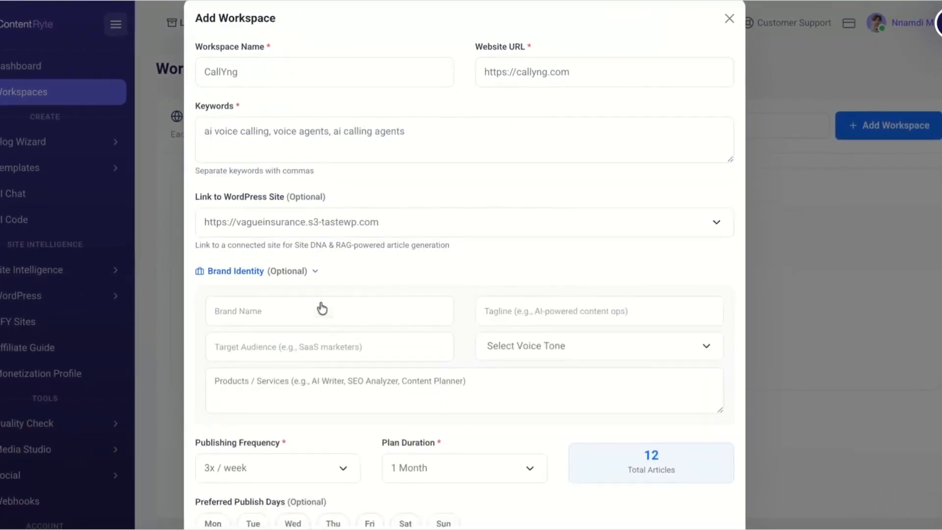
{"action": "scroll", "coordinate": [322, 308], "scroll_direction": "down", "scroll_amount": 3}
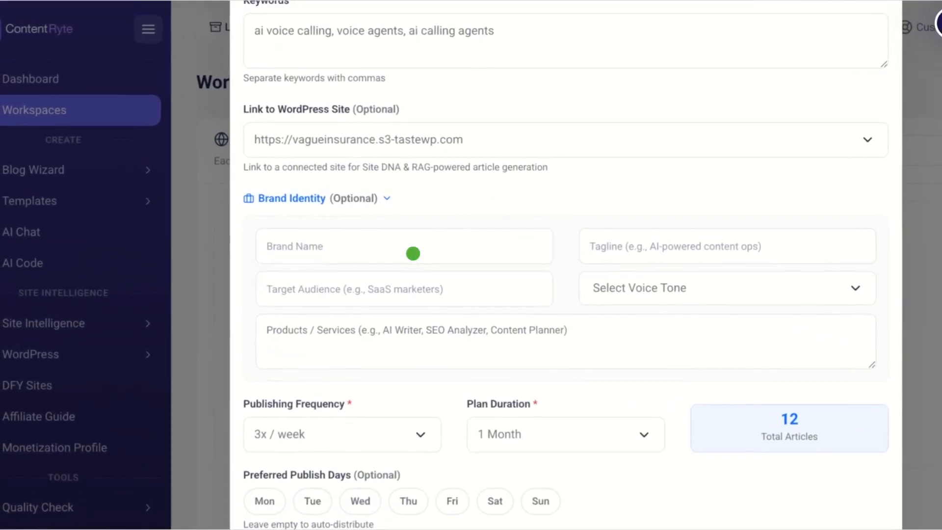
{"action": "left_click", "coordinate": [413, 253]}
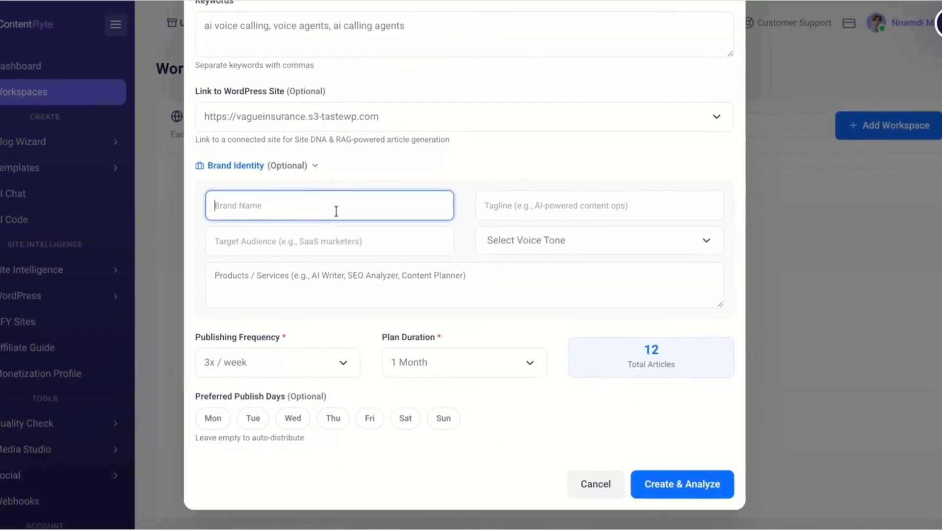
{"action": "type", "text": "Callyng"}
{"action": "key", "text": "Tab"}
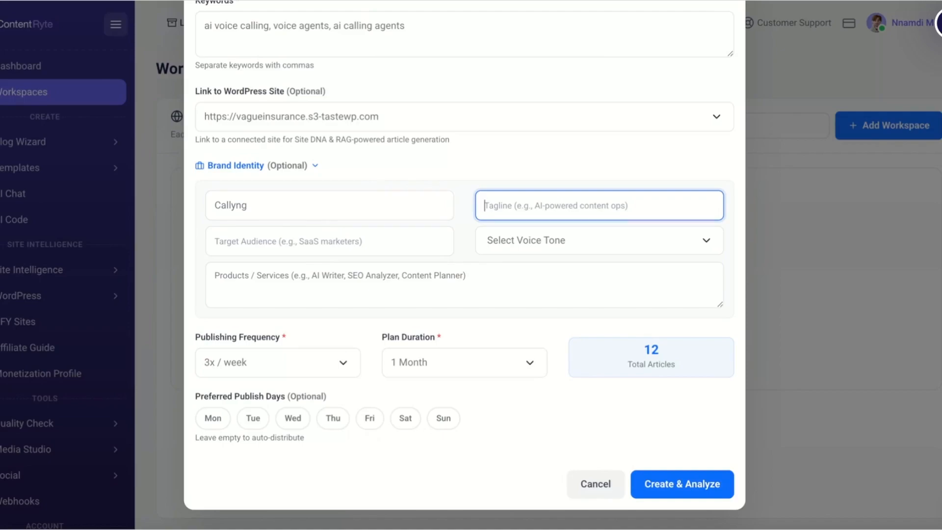
{"action": "left_click", "coordinate": [316, 170]}
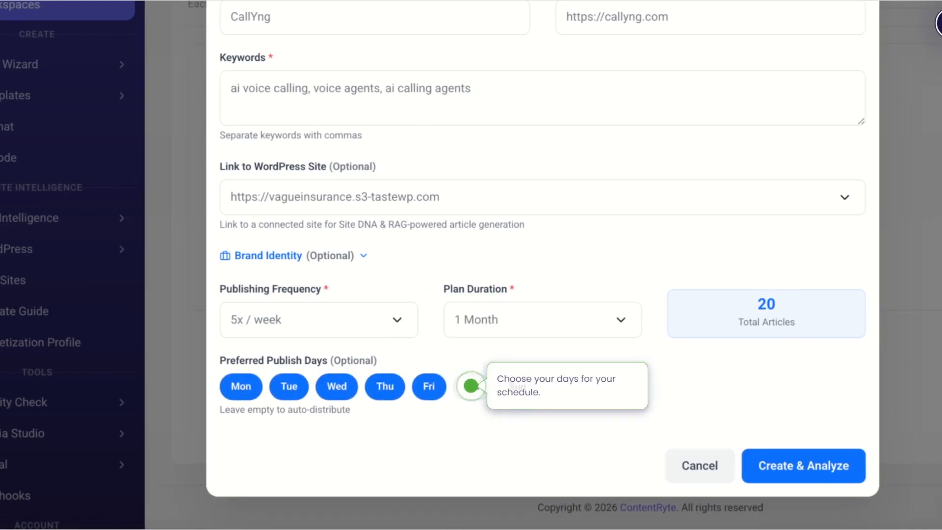
- Set publishing to 5x / week on Monday through Saturday, and create and analyze the workspace
{"action": "left_click", "coordinate": [471, 386]}
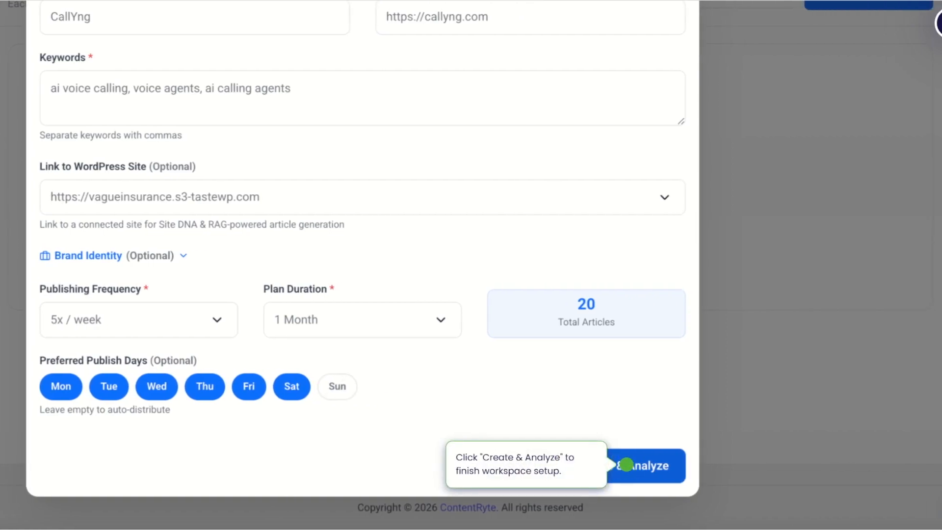
{"action": "left_click", "coordinate": [628, 465]}
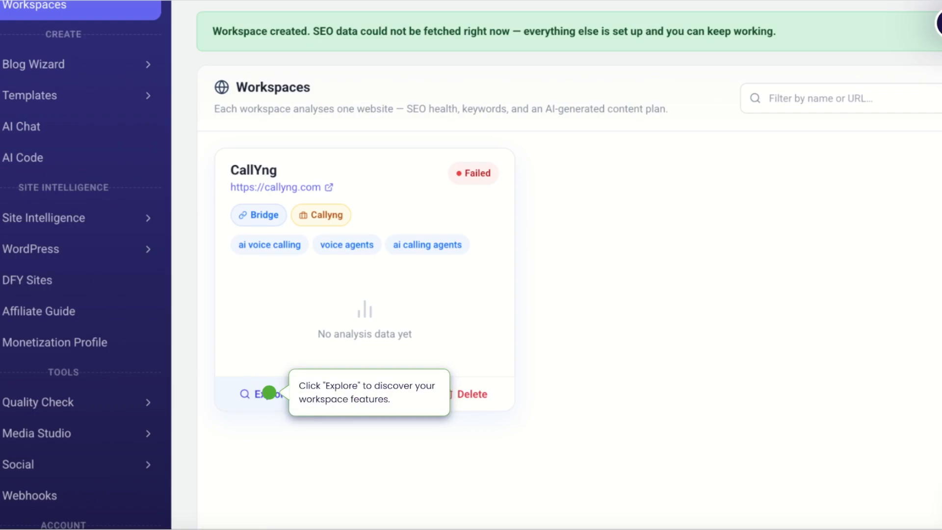
- Explore the CallYng workspace and generate an article from the planned idea "5 Benefits of AI Voice Calling for Businesses in 2026"
{"action": "left_click", "coordinate": [269, 393]}
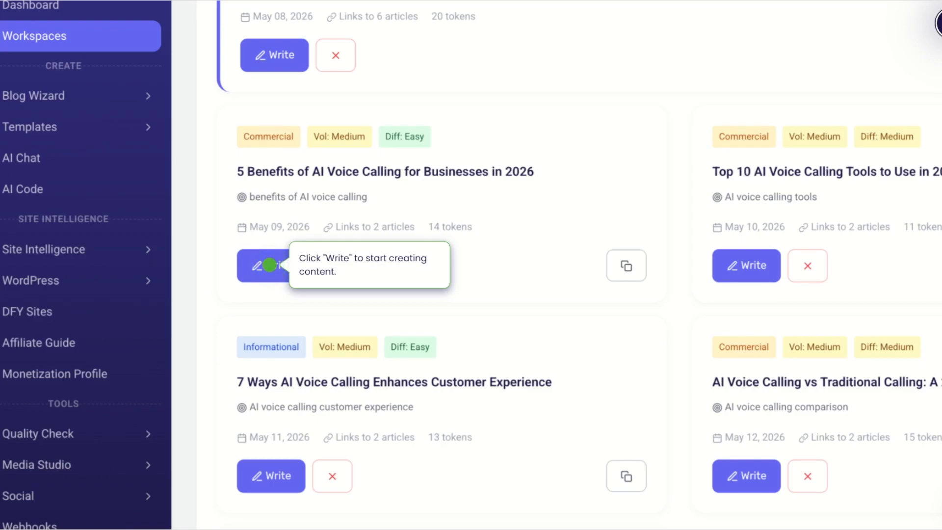
{"action": "left_click", "coordinate": [270, 265]}
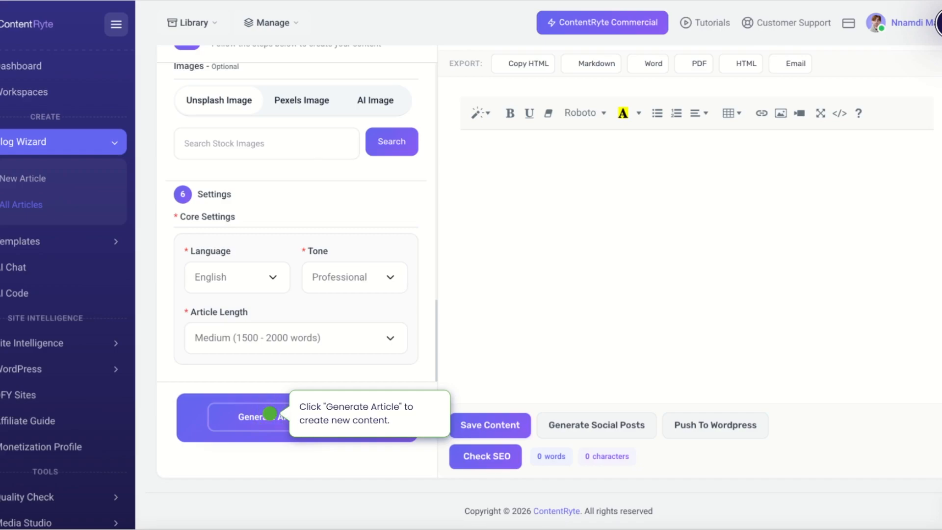
{"action": "left_click", "coordinate": [269, 414]}
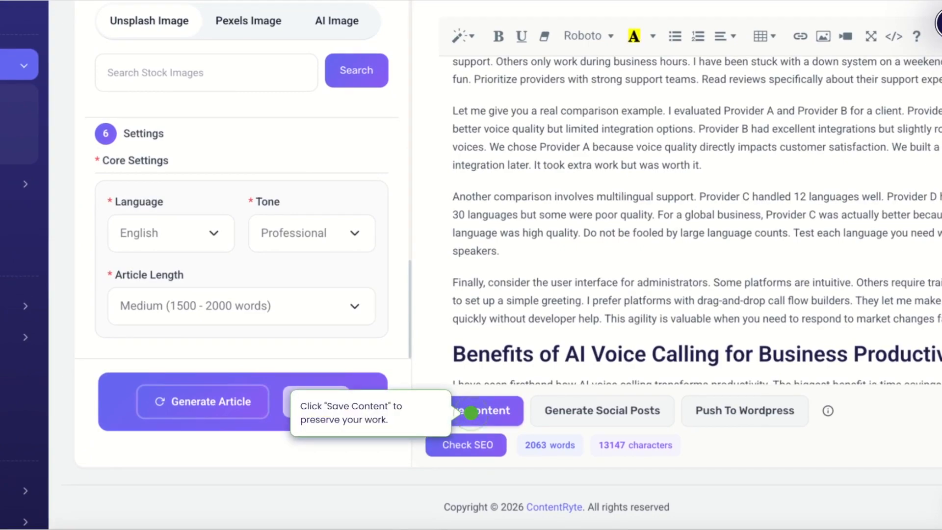
- Save the generated article and run an SEO check on it
{"action": "left_click", "coordinate": [471, 413]}
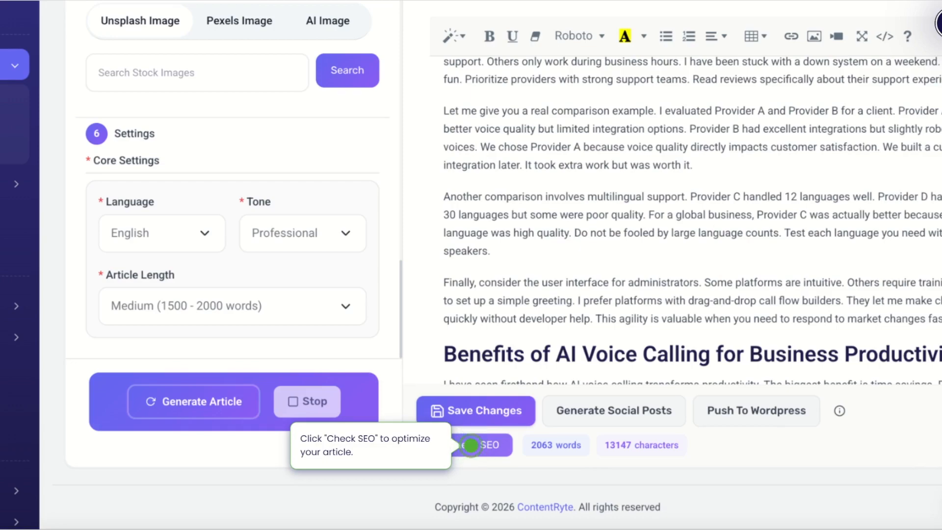
{"action": "left_click", "coordinate": [484, 445]}
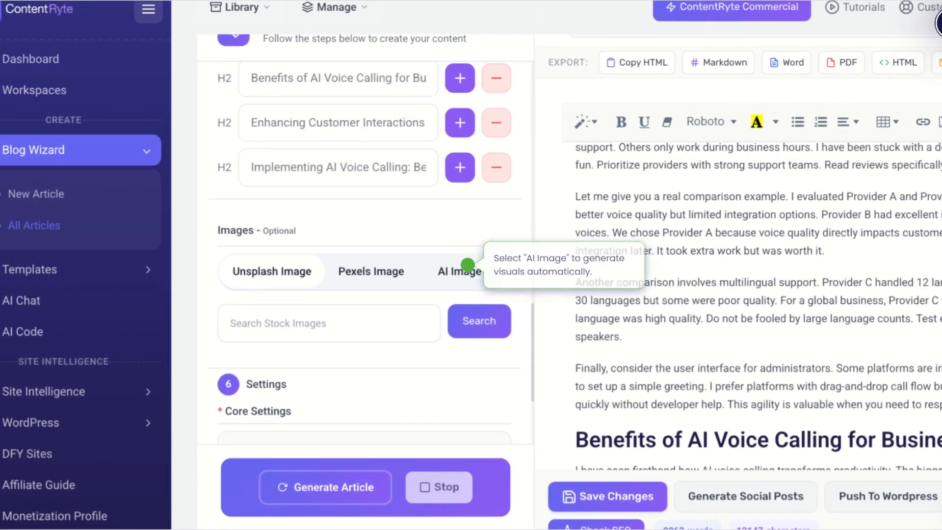
- Generate an AI image from the text "AI Voice Calling Benefits" and add it to the article
{"action": "left_click", "coordinate": [467, 265]}
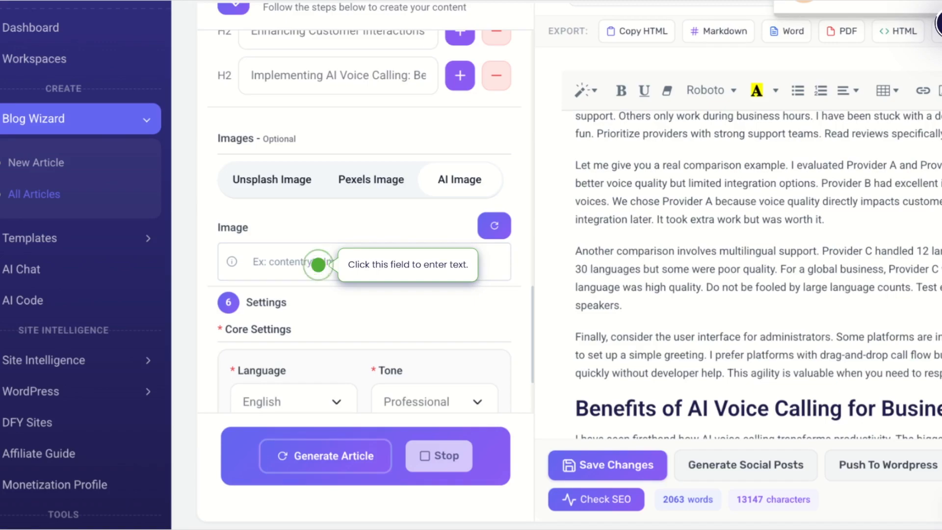
{"action": "left_click", "coordinate": [318, 264]}
{"action": "type", "text": "AI Voice Calling Benefits"}
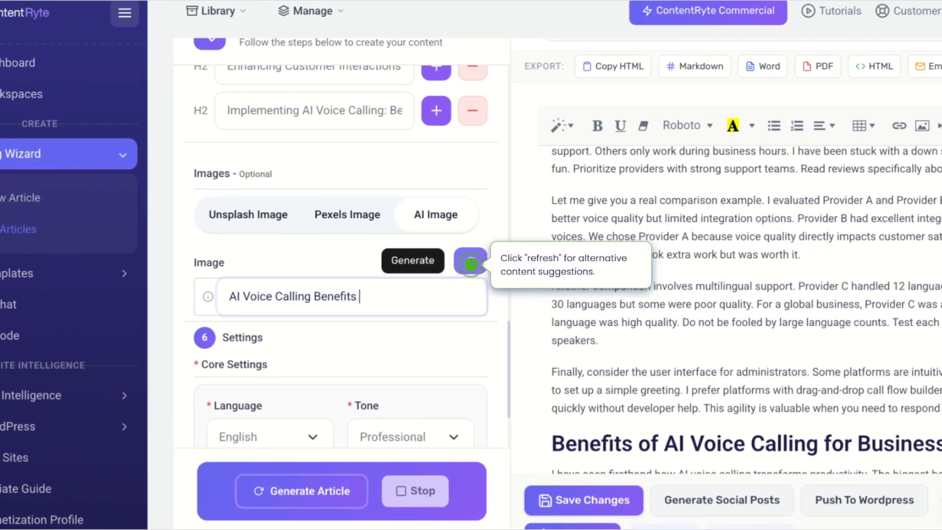
{"action": "left_click", "coordinate": [471, 265]}
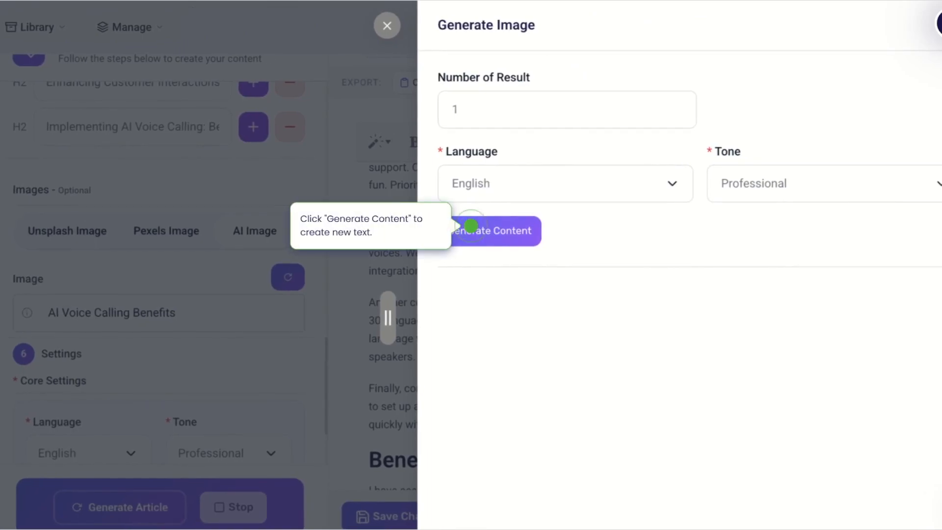
{"action": "left_click", "coordinate": [471, 225]}
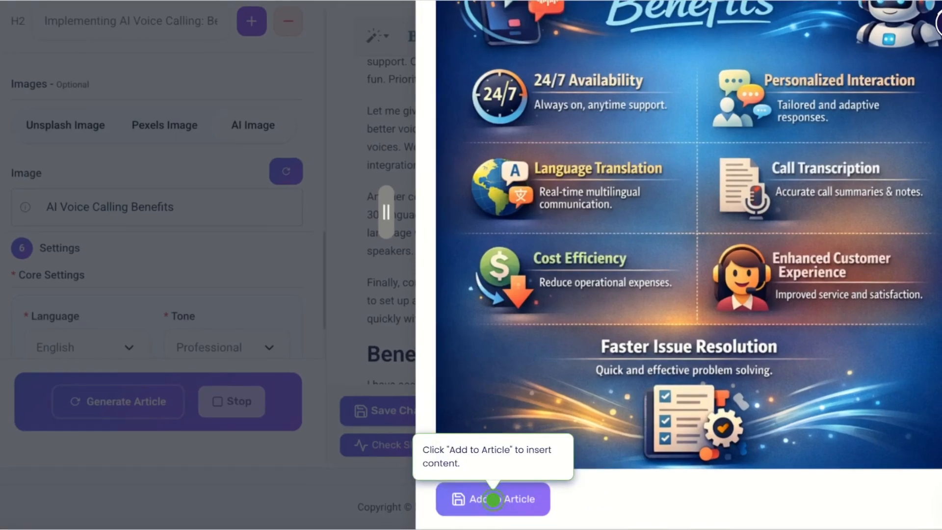
{"action": "left_click", "coordinate": [493, 499]}
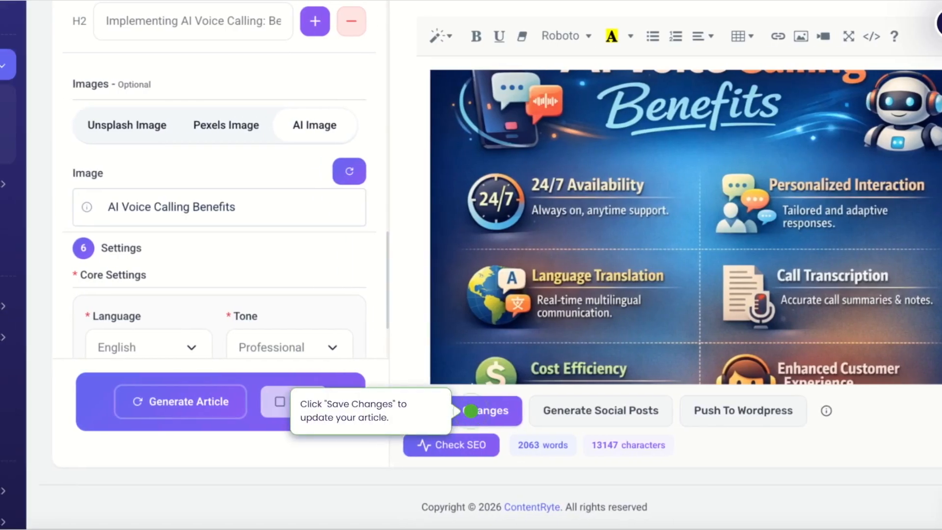
- Save the article with its new image, recheck its SEO, and close the report
{"action": "left_click", "coordinate": [472, 411]}
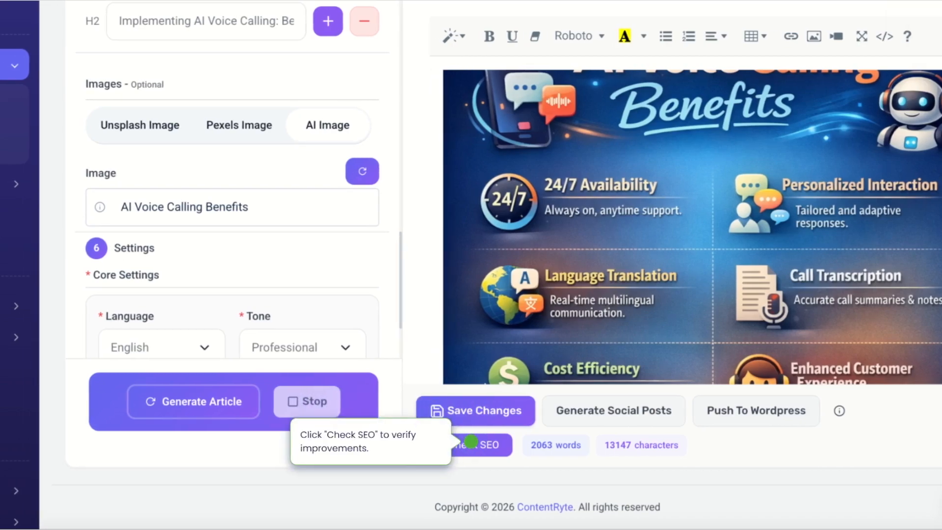
{"action": "left_click", "coordinate": [471, 441]}
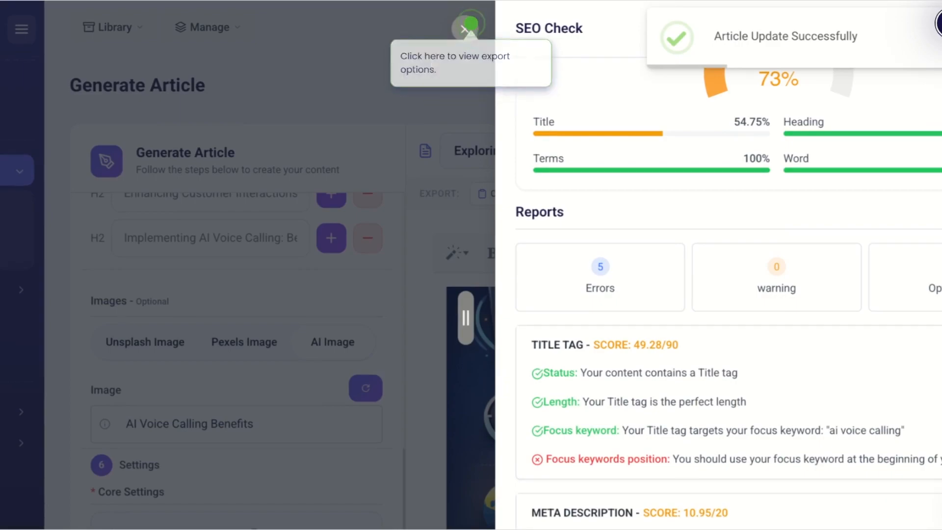
{"action": "left_click", "coordinate": [465, 30]}
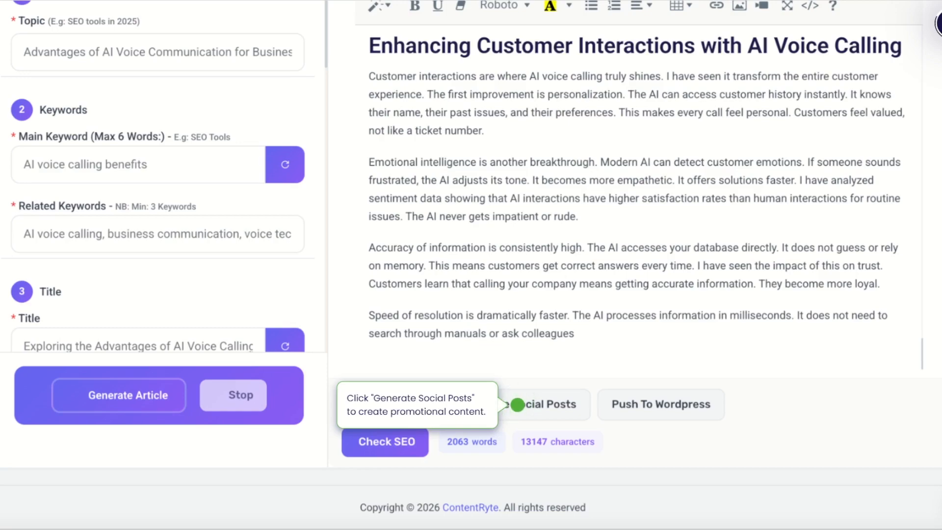
- Generate social posts from the article for Facebook, Instagram and LinkedIn
{"action": "left_click", "coordinate": [517, 405]}
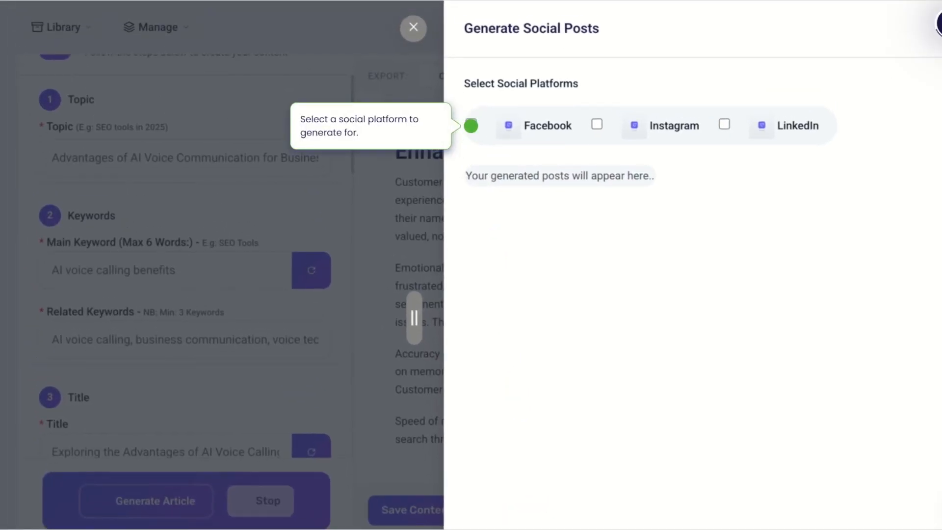
{"action": "left_click", "coordinate": [471, 125]}
{"action": "left_click", "coordinate": [597, 124]}
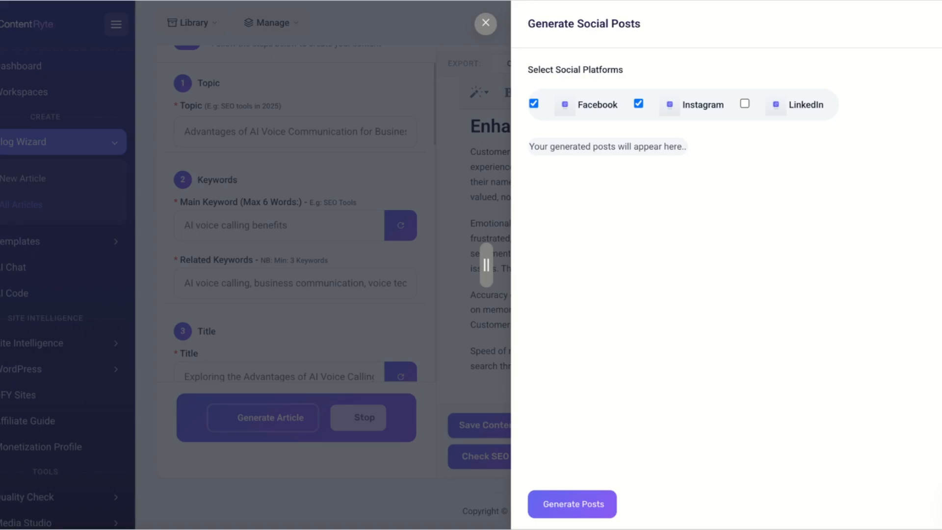
{"action": "left_click", "coordinate": [745, 103]}
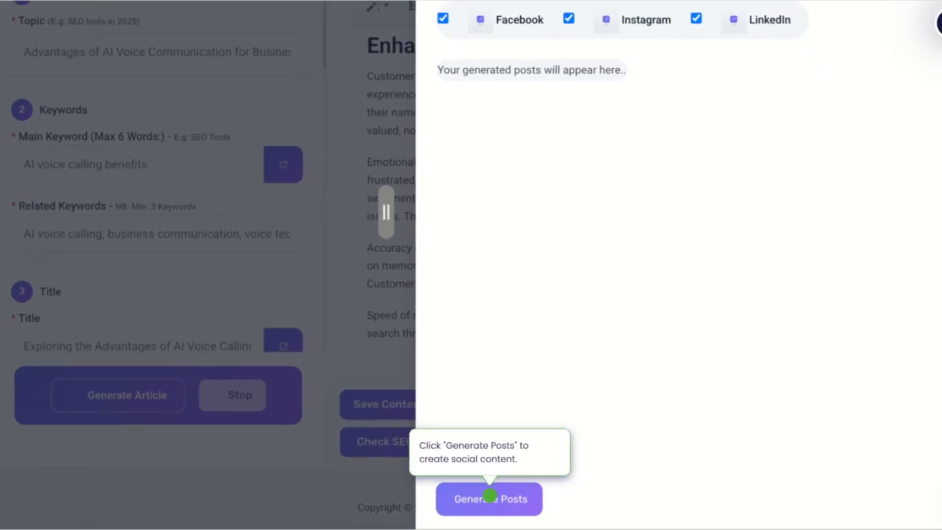
{"action": "left_click", "coordinate": [490, 495]}
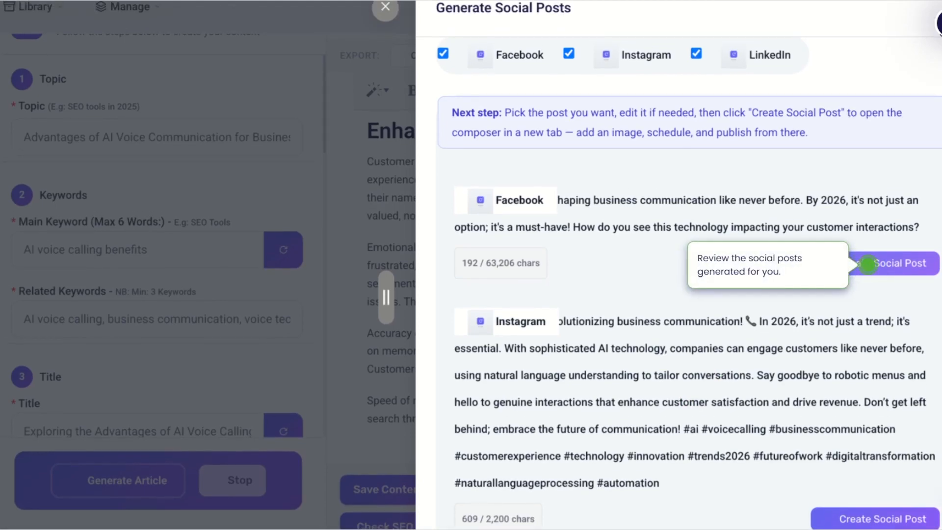
- Open the generated Facebook post in the social post composer, review it, and return to the article
{"action": "left_click", "coordinate": [893, 264]}
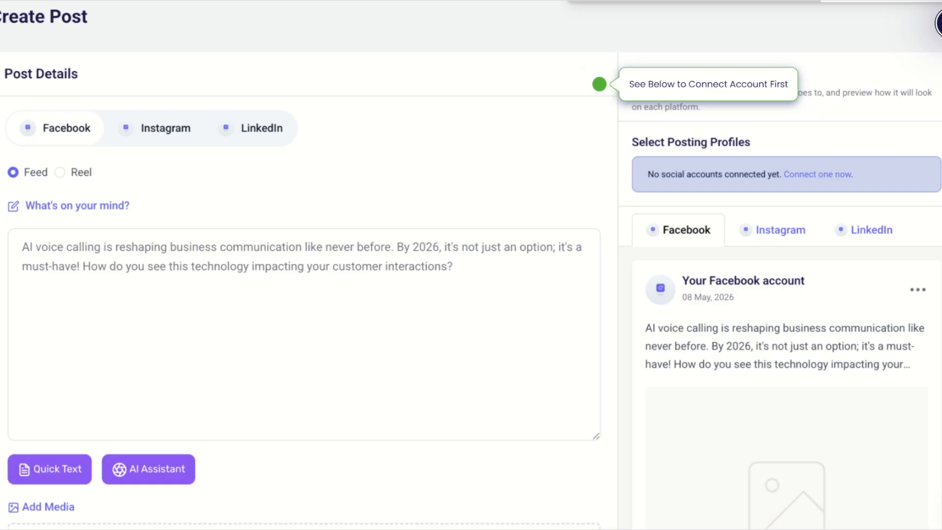
{"action": "scroll", "coordinate": [471, 290], "scroll_direction": "down", "scroll_amount": 5}
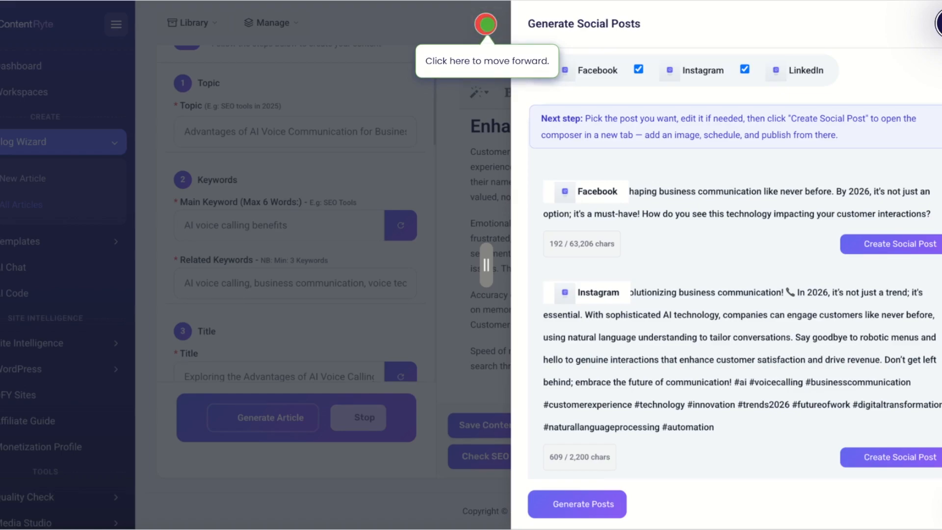
{"action": "left_click", "coordinate": [487, 24]}
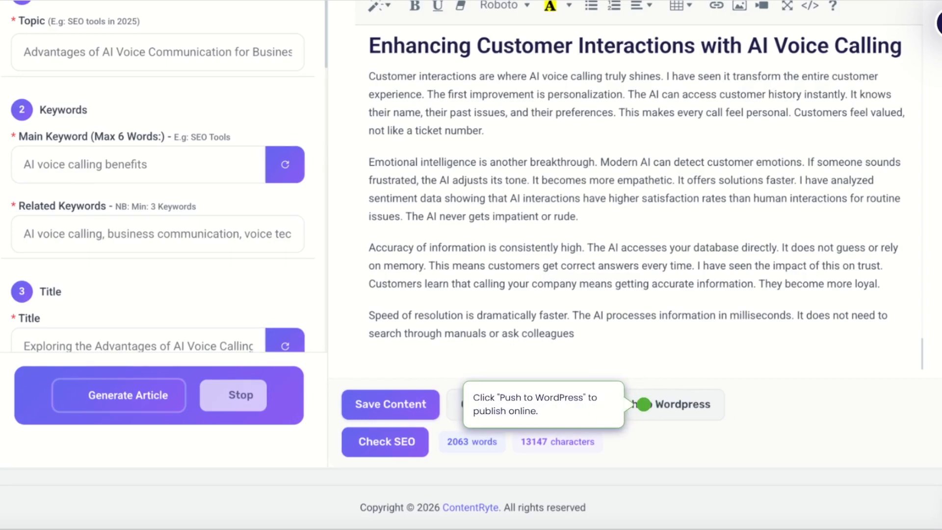
{"action": "left_click", "coordinate": [644, 404]}
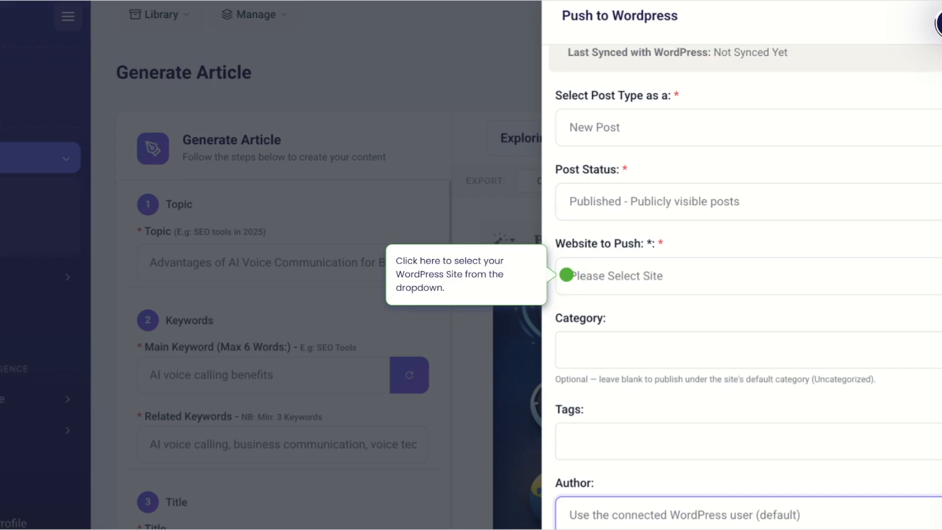
{"action": "left_click", "coordinate": [567, 275]}
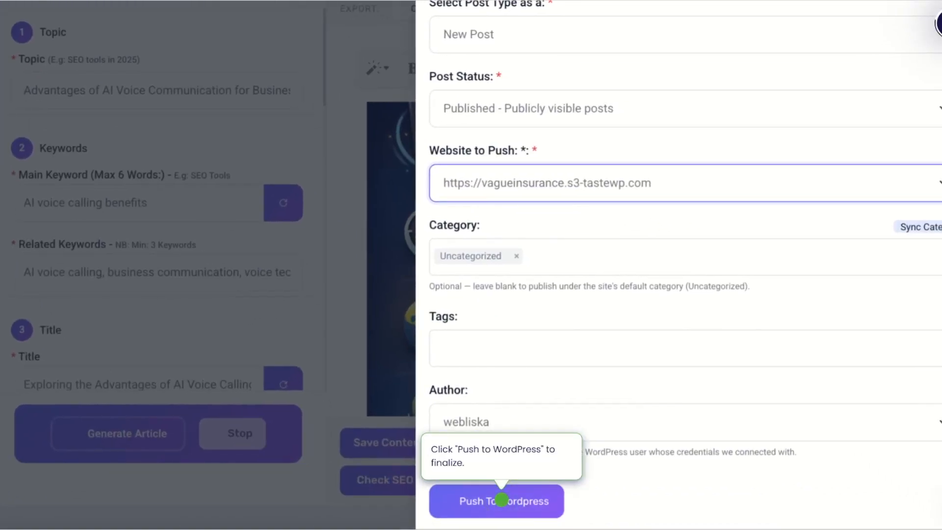
{"action": "left_click", "coordinate": [502, 500]}
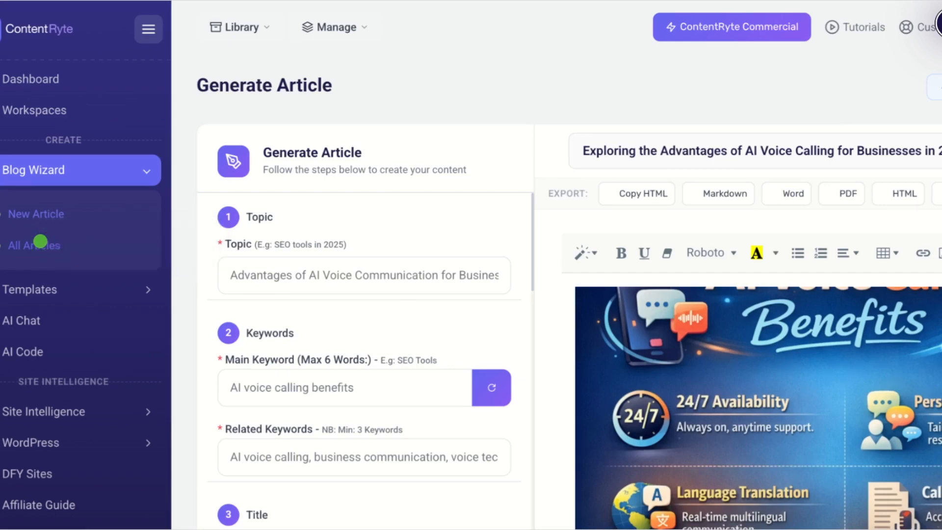
- Switch to the WordPress admin, list all posts, and view the published AI voice calling article
{"action": "left_click", "coordinate": [40, 241]}
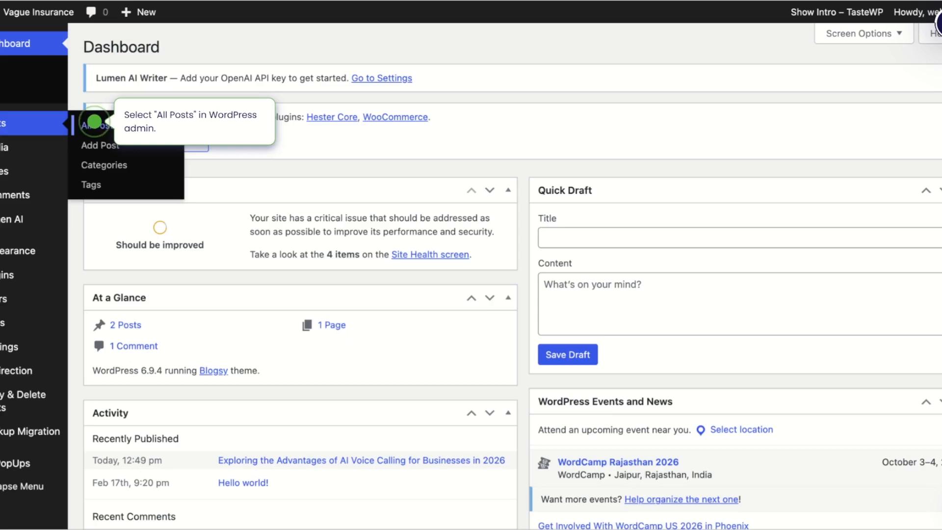
{"action": "left_click", "coordinate": [94, 121]}
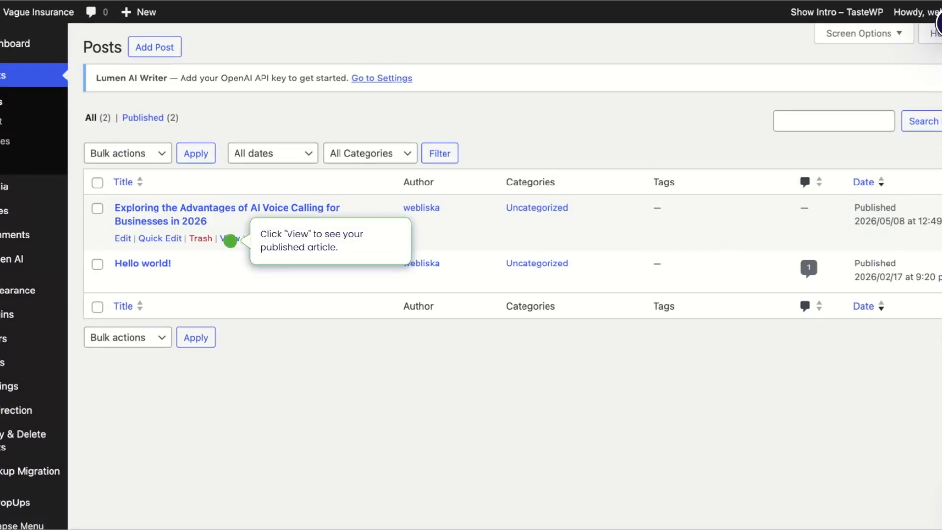
{"action": "left_click", "coordinate": [230, 239]}
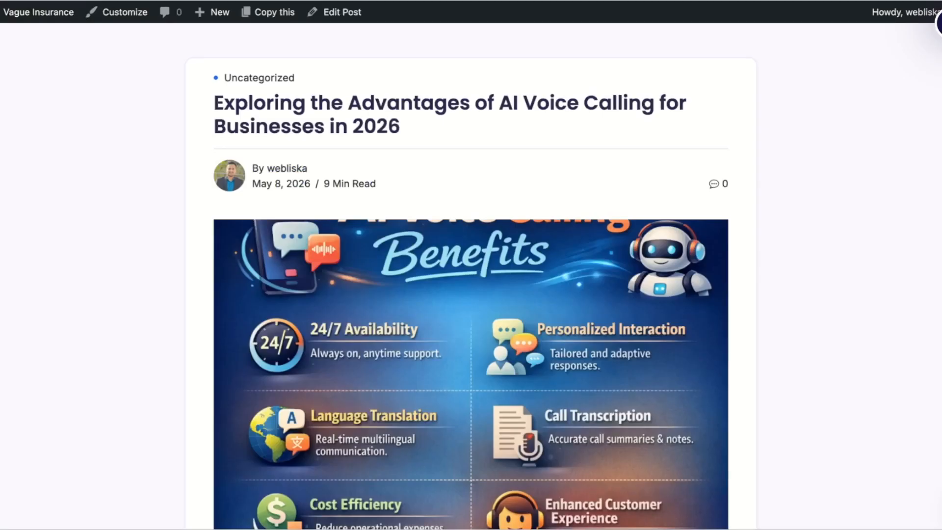